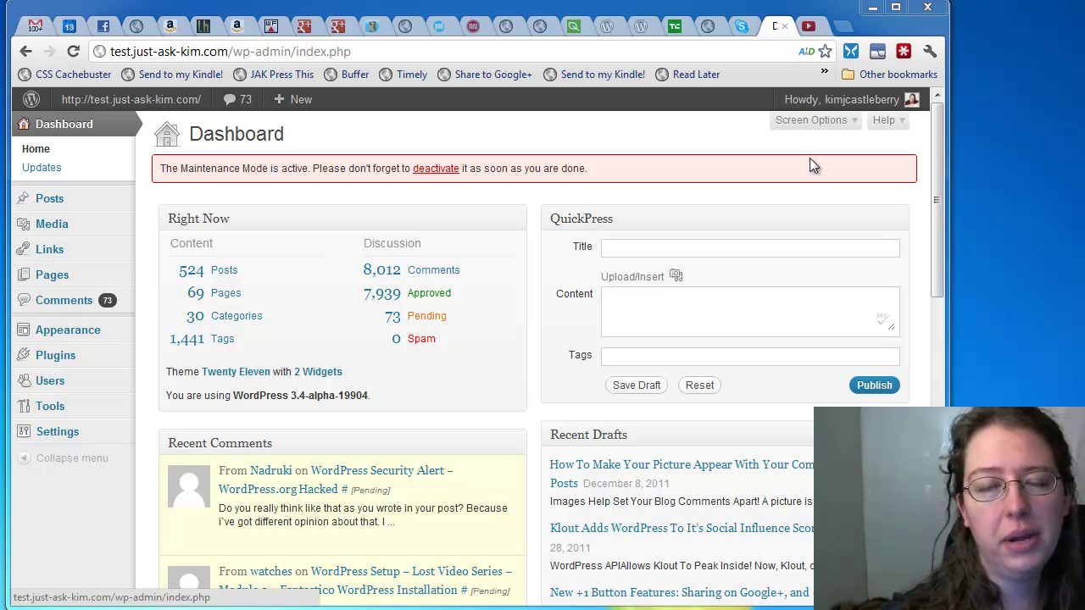
- Deselect the version text and go to the Manage Themes page under Appearance
{"action": "mouse_move", "coordinate": [858, 105]}
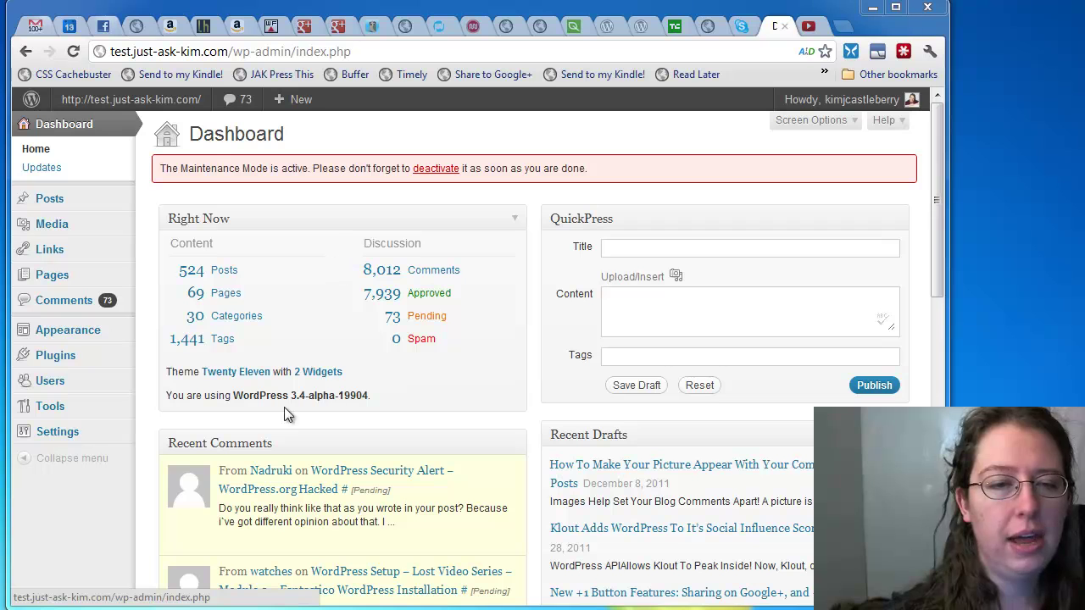
{"action": "left_click_drag", "start_coordinate": [373, 398], "coordinate": [276, 398]}
{"action": "left_click", "coordinate": [275, 399]}
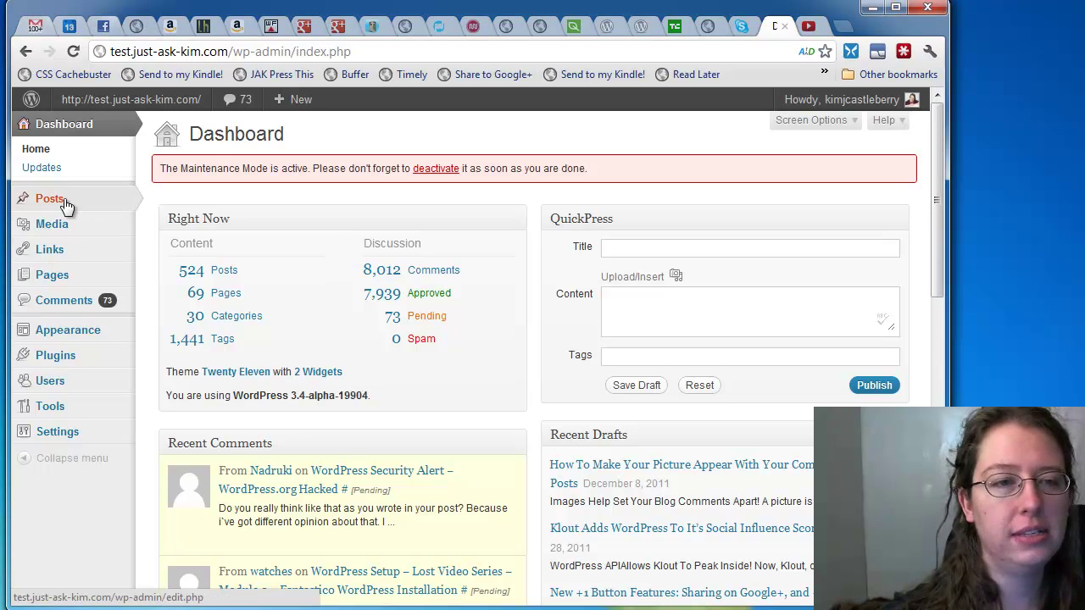
{"action": "mouse_move", "coordinate": [65, 206]}
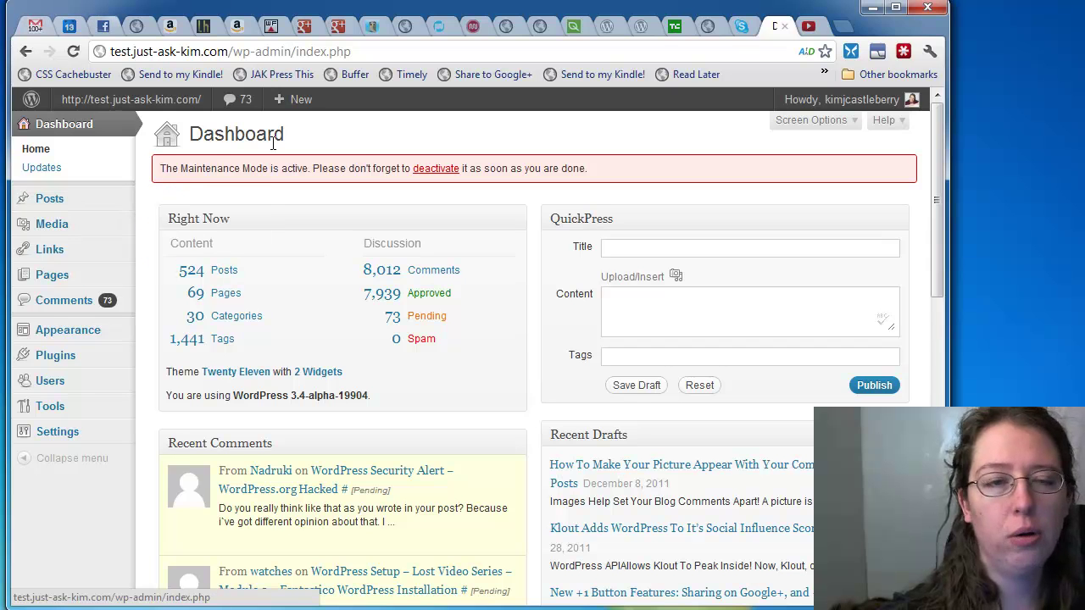
{"action": "mouse_move", "coordinate": [25, 330]}
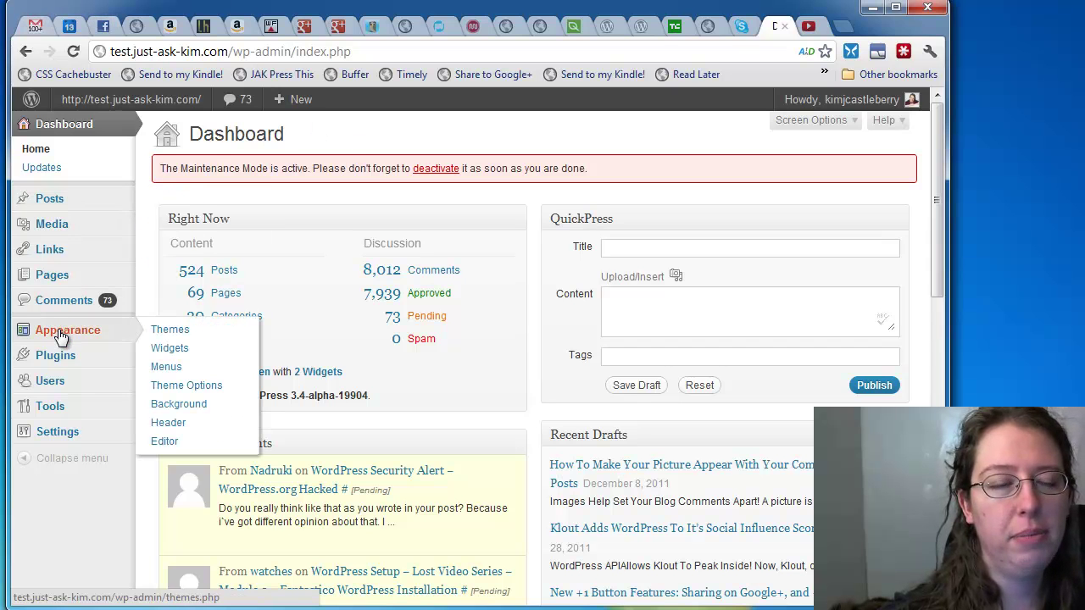
{"action": "left_click", "coordinate": [176, 332]}
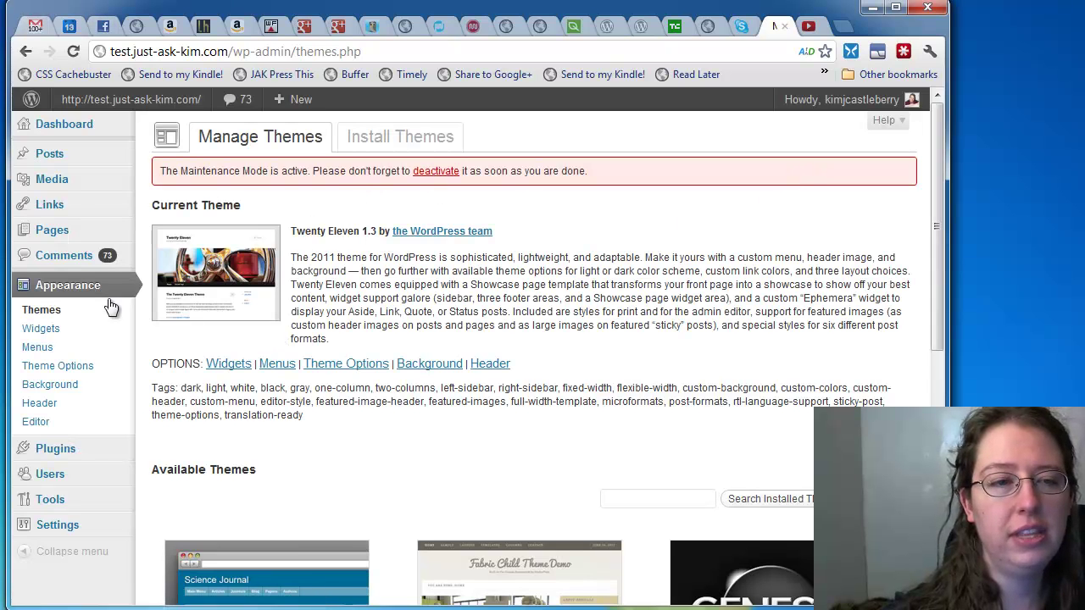
- Go to Installed Plugins and scroll through the 15 plugins listed
{"action": "mouse_move", "coordinate": [73, 448]}
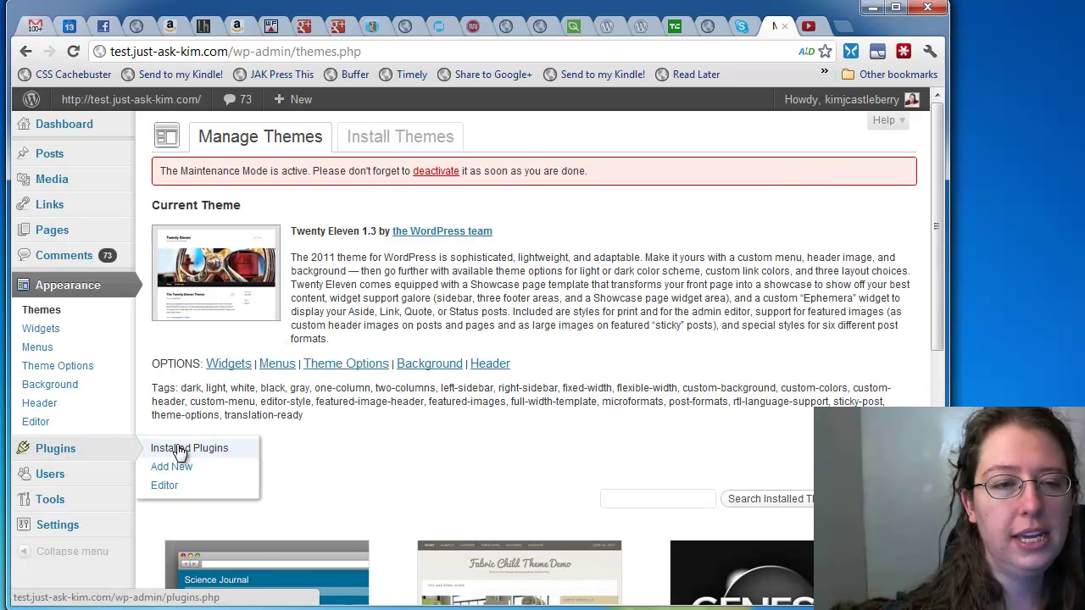
{"action": "scroll", "coordinate": [479, 312], "scroll_direction": "down", "scroll_amount": 3}
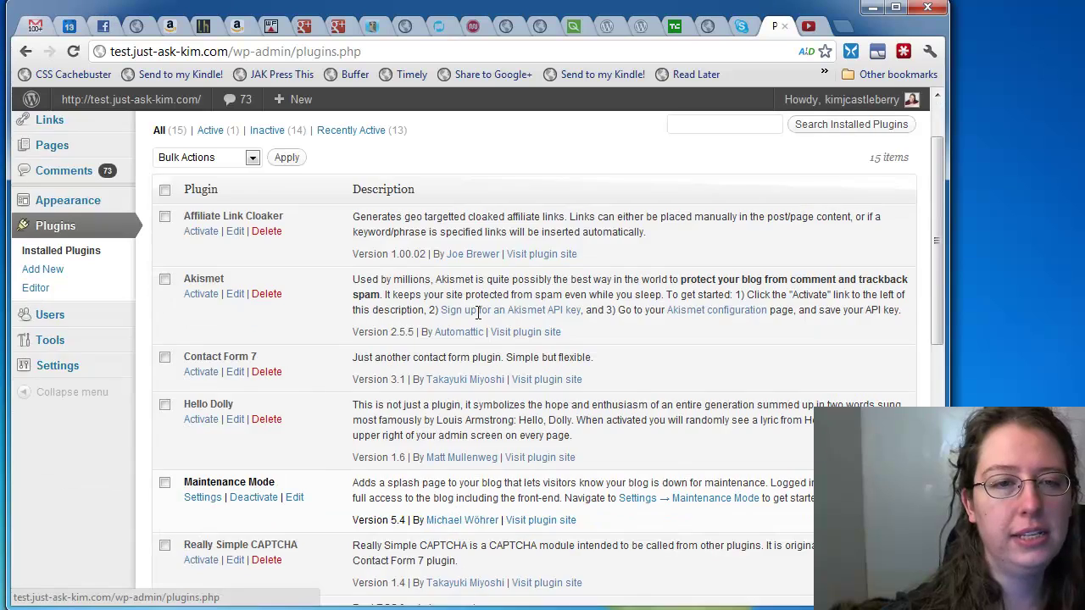
{"action": "scroll", "coordinate": [479, 313], "scroll_direction": "down", "scroll_amount": 5}
{"action": "scroll", "coordinate": [479, 312], "scroll_direction": "up", "scroll_amount": 8}
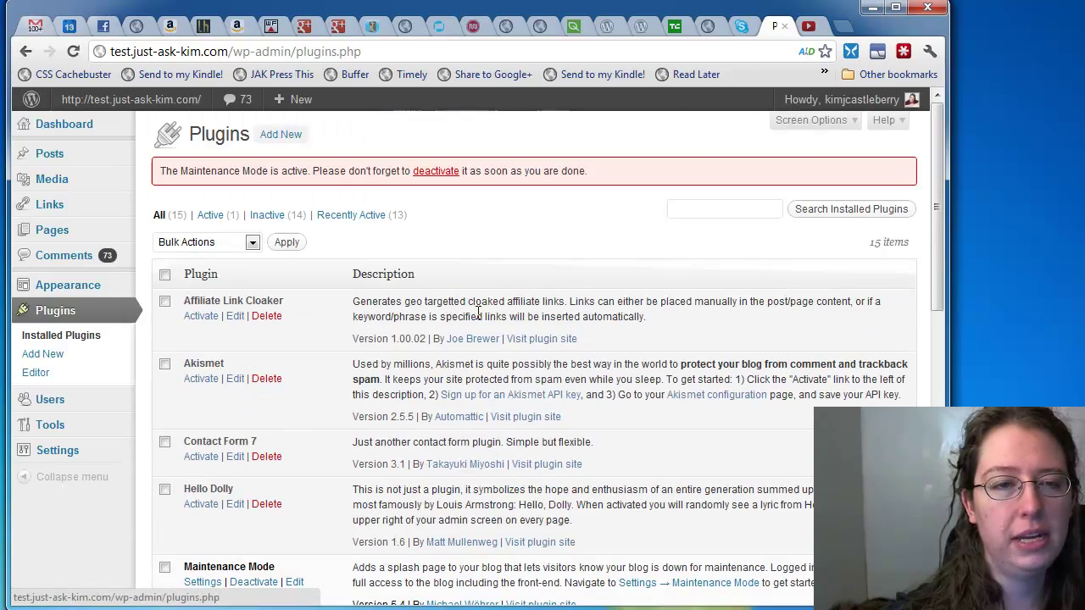
- Create a new post titled 'Iframe Demo' with a centre-aligned paragraph in its body
{"action": "mouse_move", "coordinate": [29, 155]}
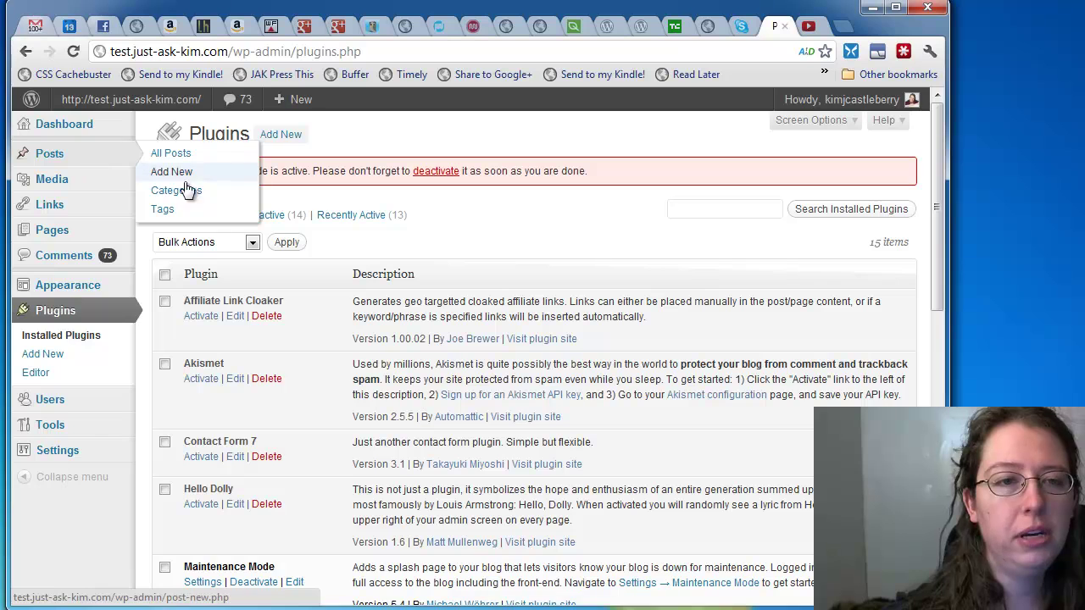
{"action": "left_click", "coordinate": [161, 178]}
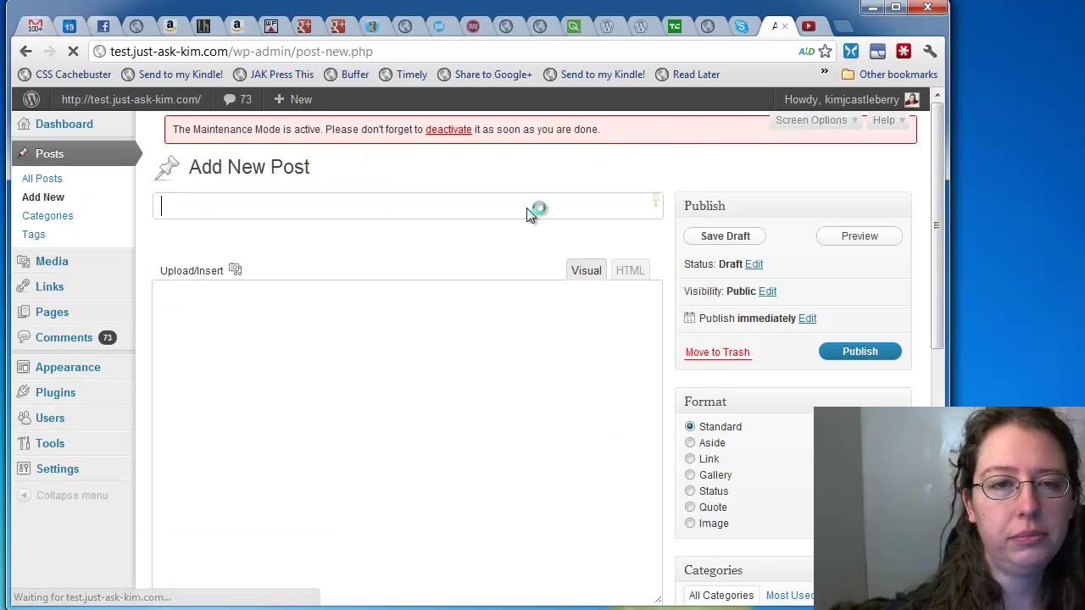
{"action": "left_click", "coordinate": [509, 220]}
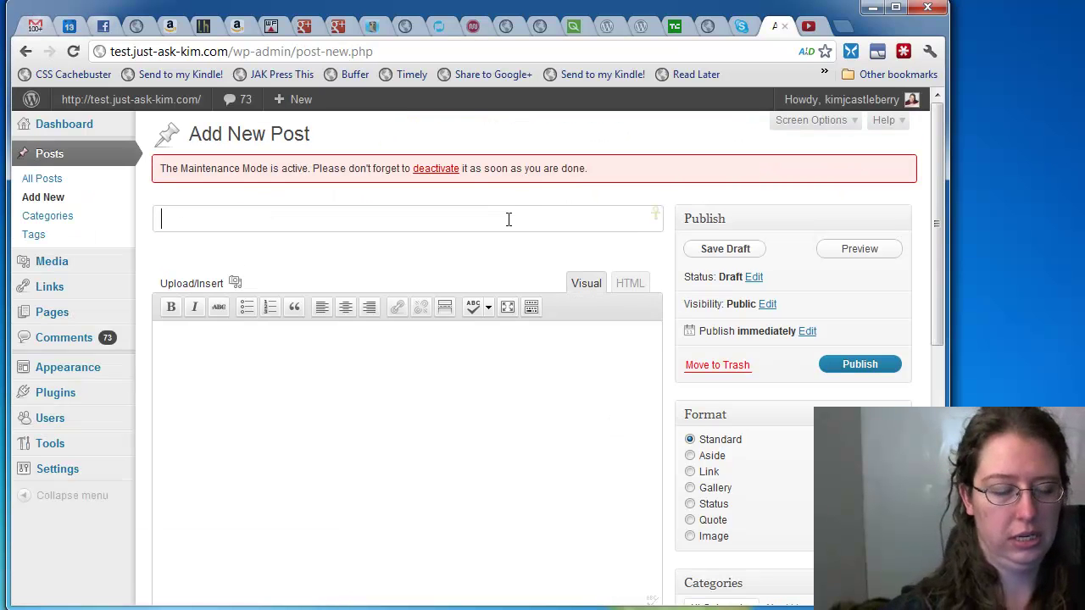
{"action": "type", "text": "Iframe Demon"}
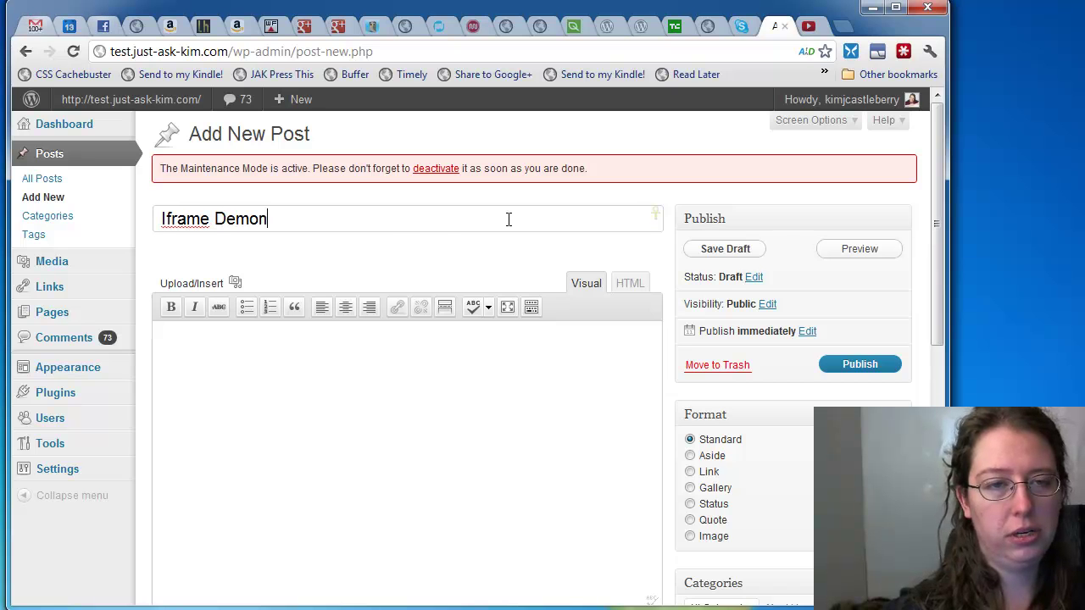
{"action": "key", "text": "Tab"}
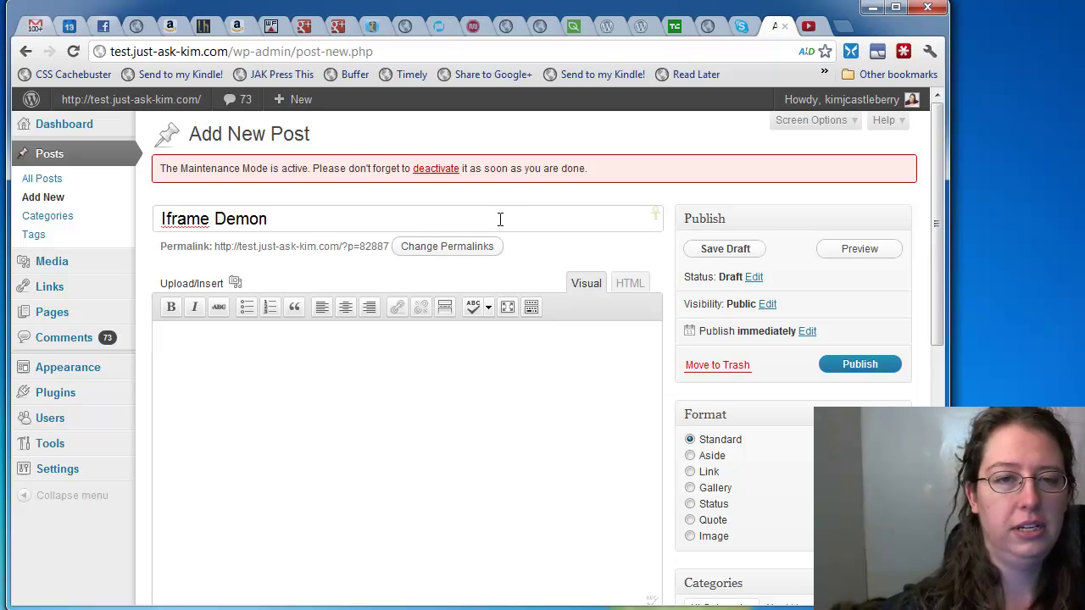
{"action": "key", "text": "BackSpace"}
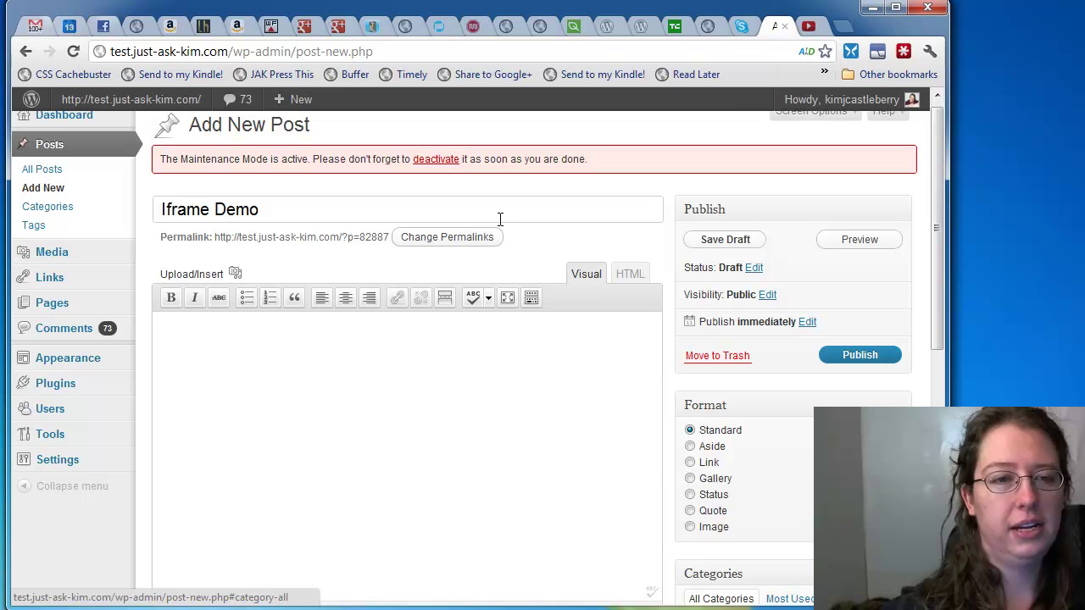
{"action": "scroll", "coordinate": [500, 218], "scroll_direction": "up", "scroll_amount": 1}
{"action": "left_click", "coordinate": [488, 367]}
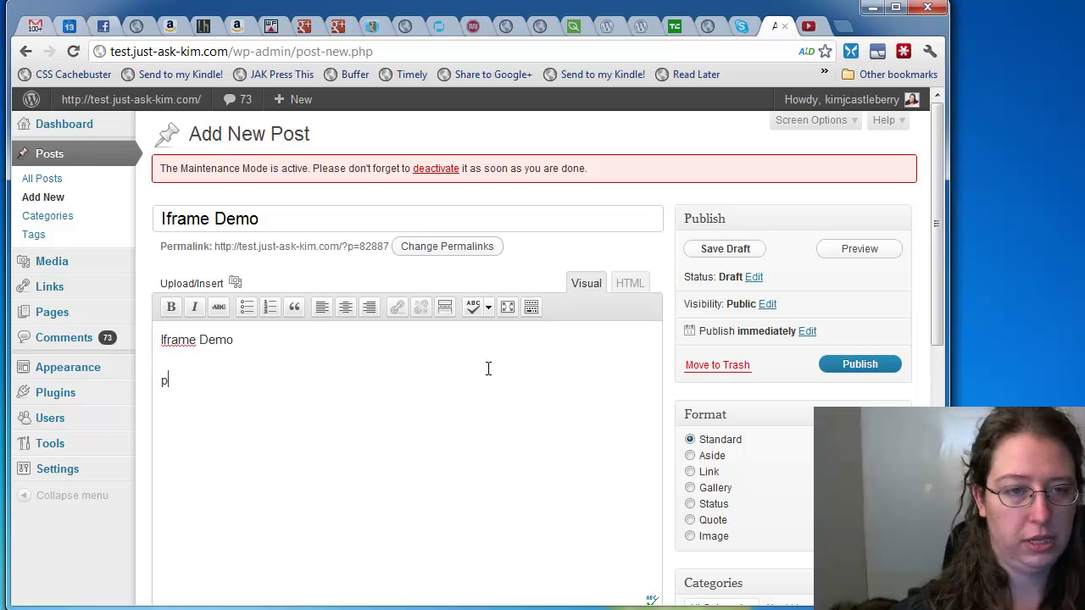
{"action": "left_click", "coordinate": [347, 307]}
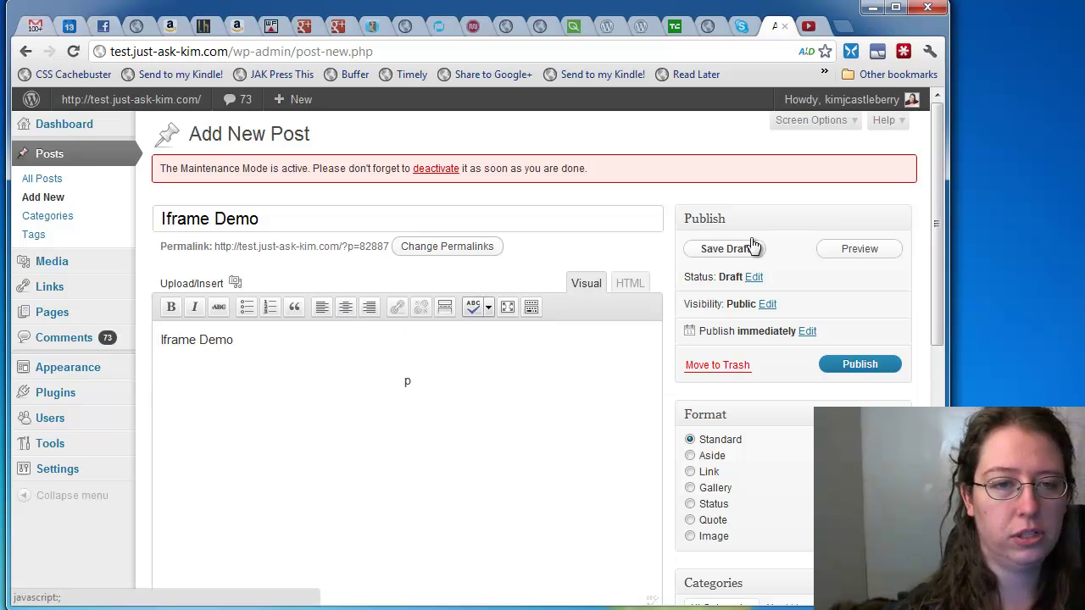
- Switch to the YouTube channel page and open its featured video
{"action": "left_click", "coordinate": [808, 28]}
{"action": "scroll", "coordinate": [680, 252], "scroll_direction": "down", "scroll_amount": 3}
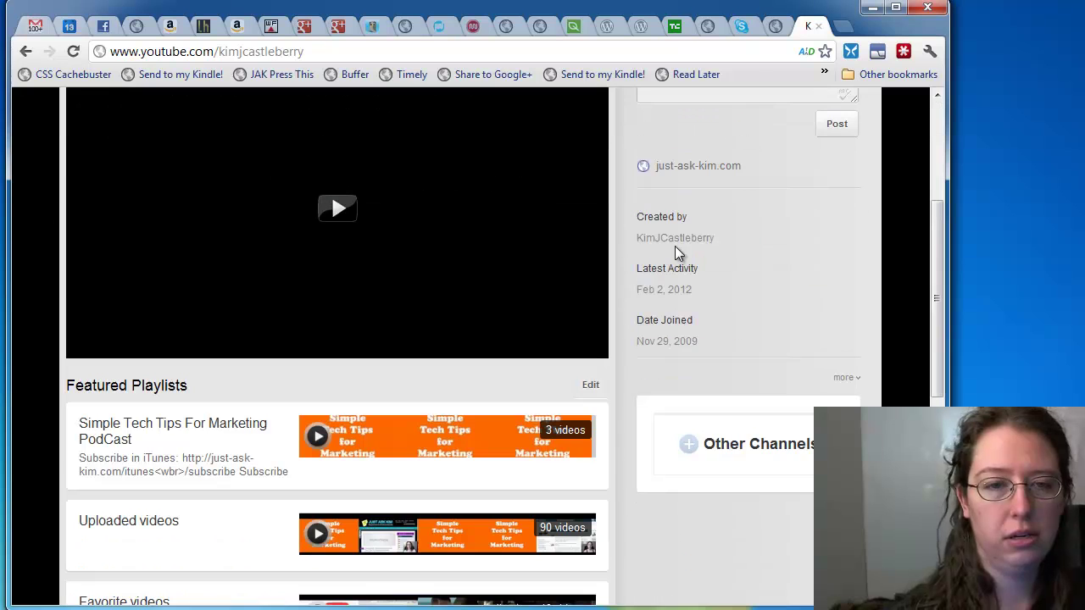
{"action": "left_click", "coordinate": [269, 243]}
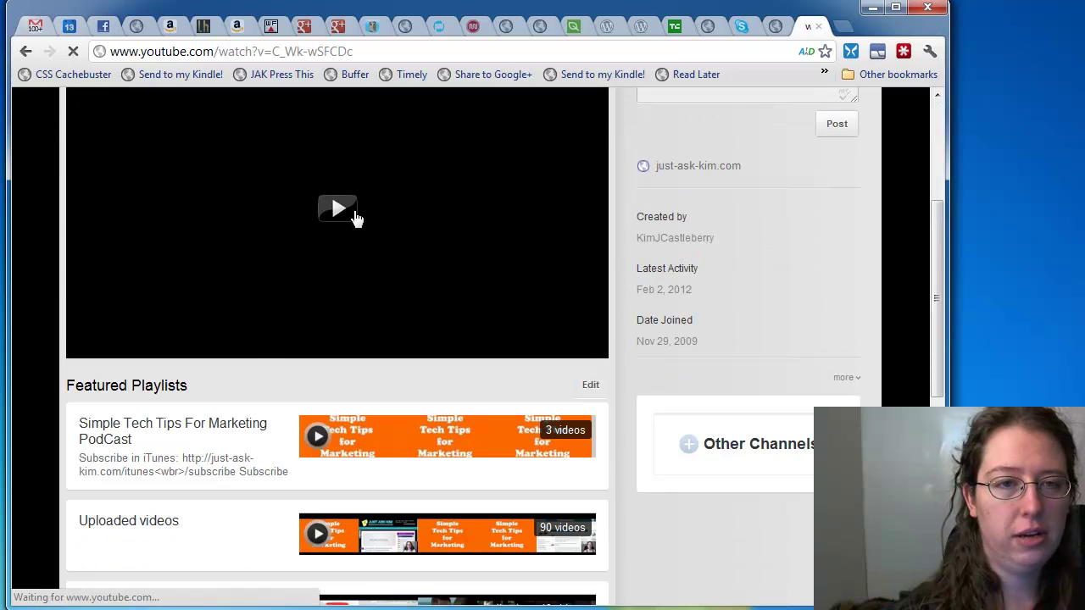
{"action": "scroll", "coordinate": [271, 394], "scroll_direction": "down", "scroll_amount": 3}
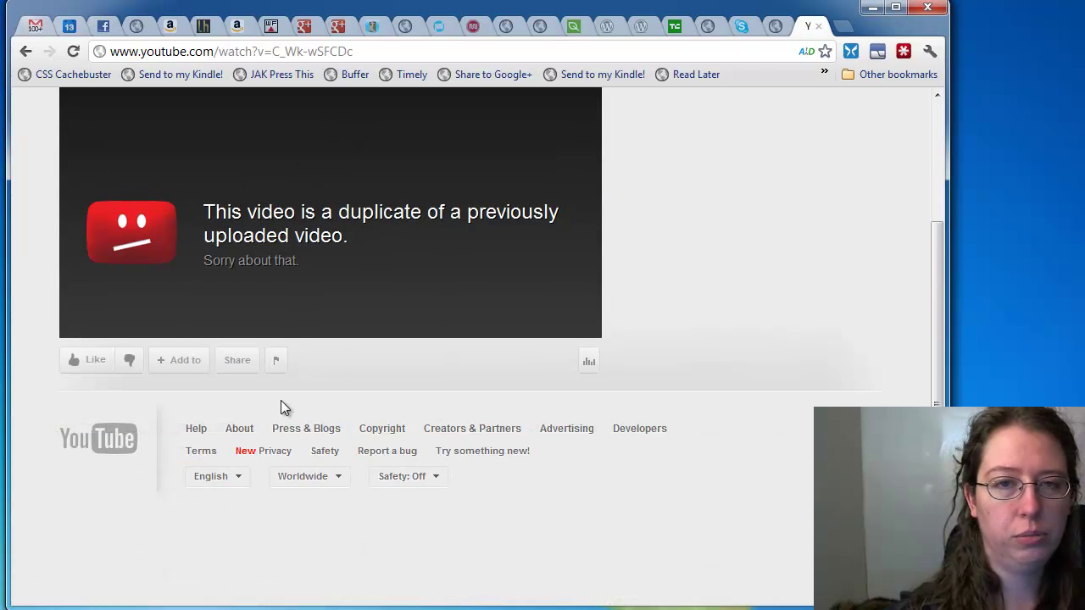
{"action": "scroll", "coordinate": [281, 400], "scroll_direction": "up", "scroll_amount": 3}
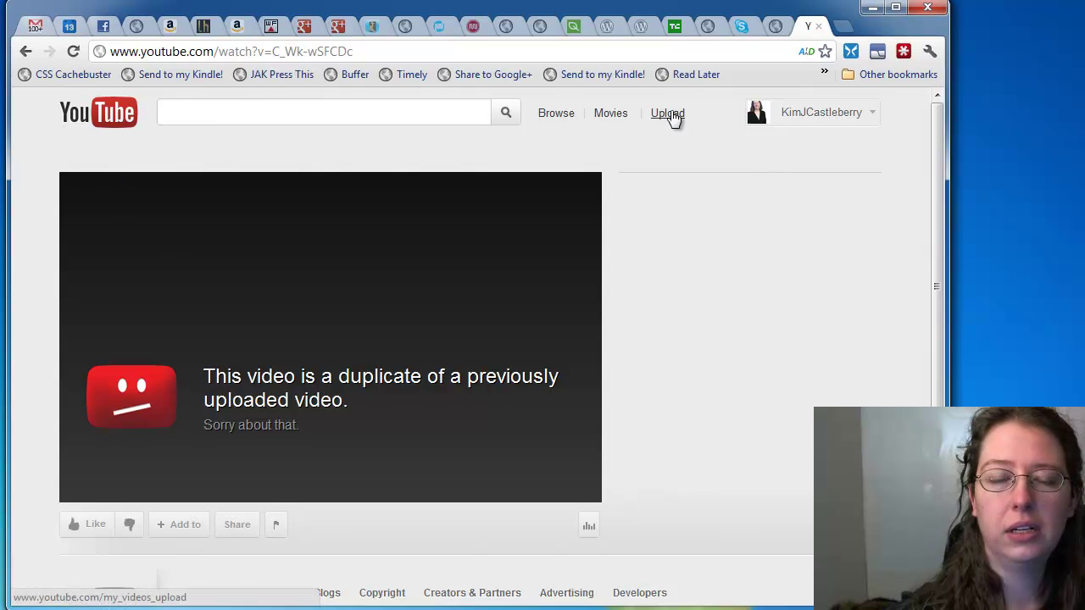
- Find 'Easily Poll Your Readers And Fans Using Google Docs Forms' in your uploads and open its watch page
{"action": "left_click", "coordinate": [873, 117]}
{"action": "left_click", "coordinate": [775, 172]}
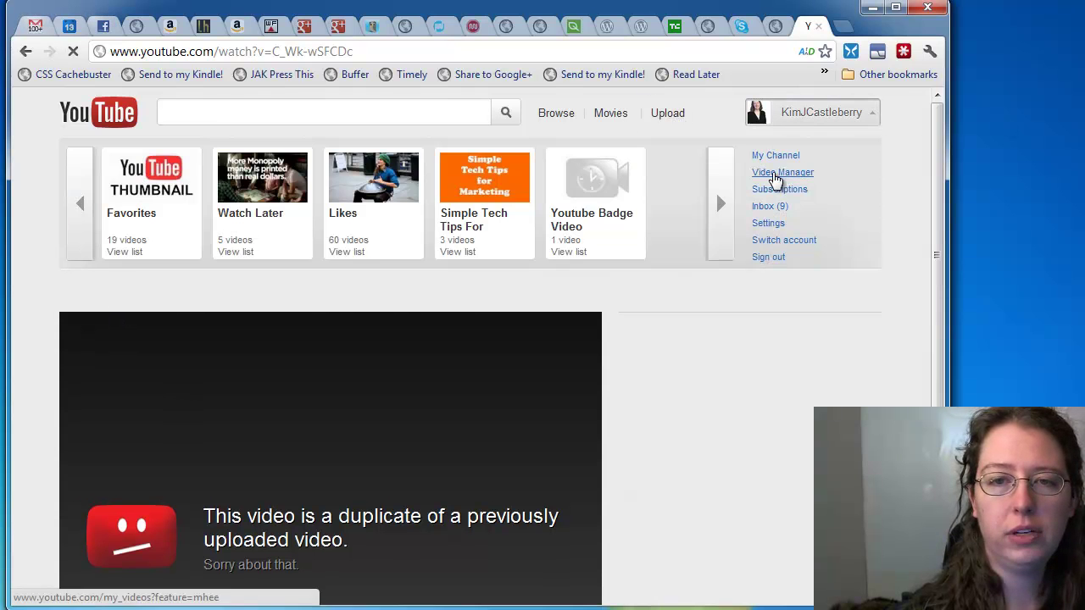
{"action": "scroll", "coordinate": [480, 428], "scroll_direction": "down", "scroll_amount": 2}
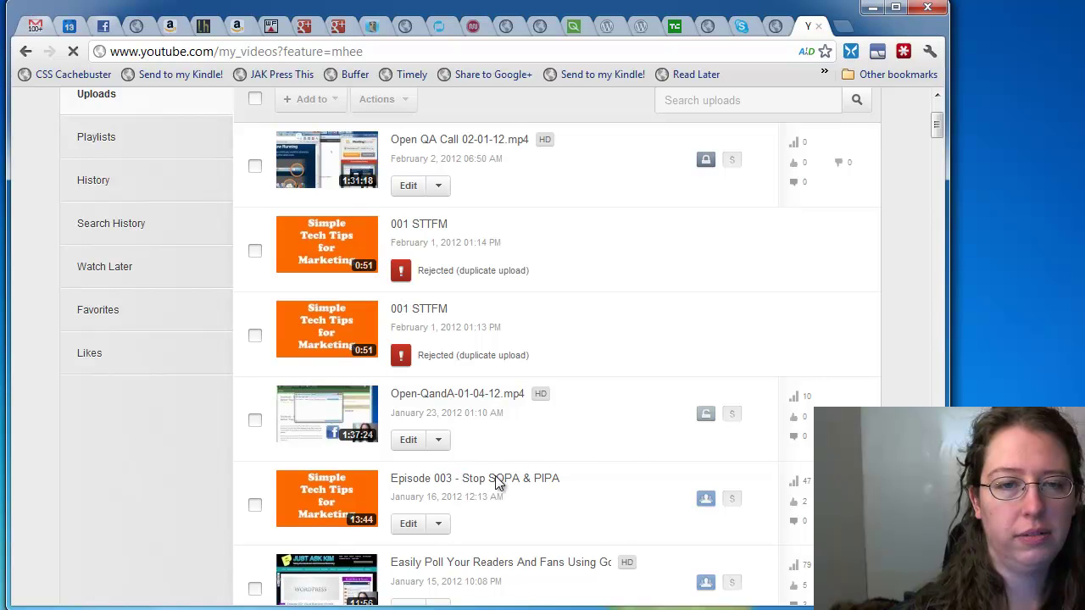
{"action": "scroll", "coordinate": [495, 481], "scroll_direction": "down", "scroll_amount": 1}
{"action": "scroll", "coordinate": [456, 397], "scroll_direction": "down", "scroll_amount": 1}
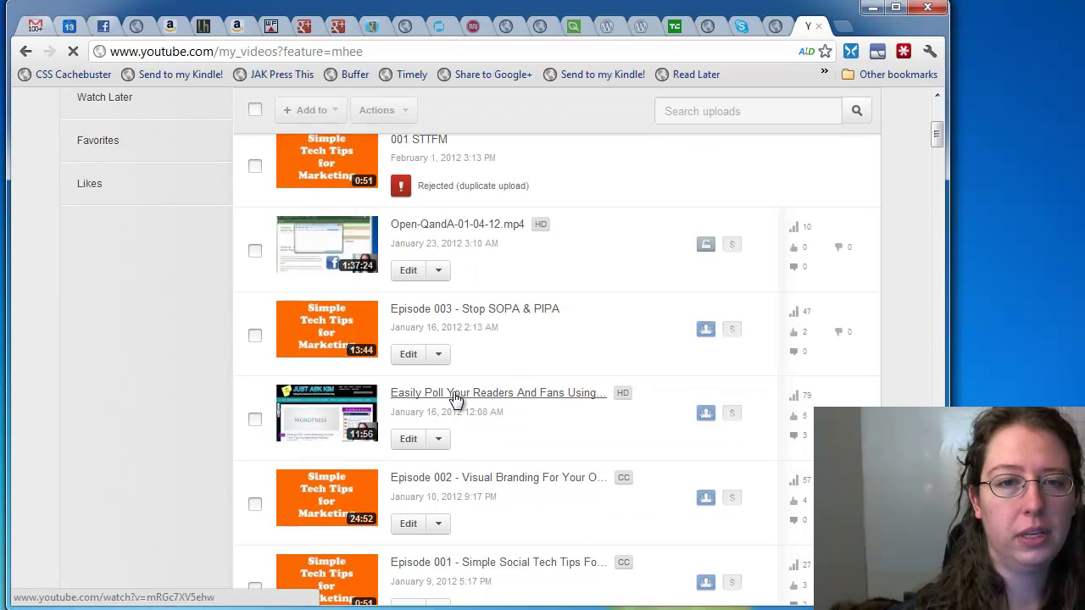
{"action": "left_click", "coordinate": [453, 394]}
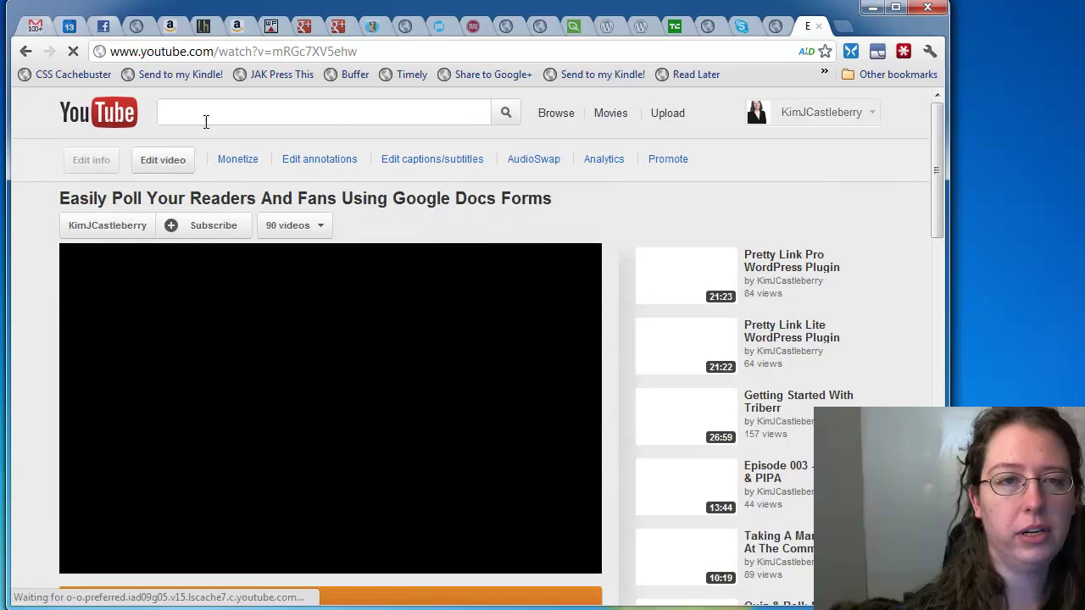
{"action": "scroll", "coordinate": [254, 254], "scroll_direction": "down", "scroll_amount": 7}
{"action": "scroll", "coordinate": [290, 236], "scroll_direction": "up", "scroll_amount": 2}
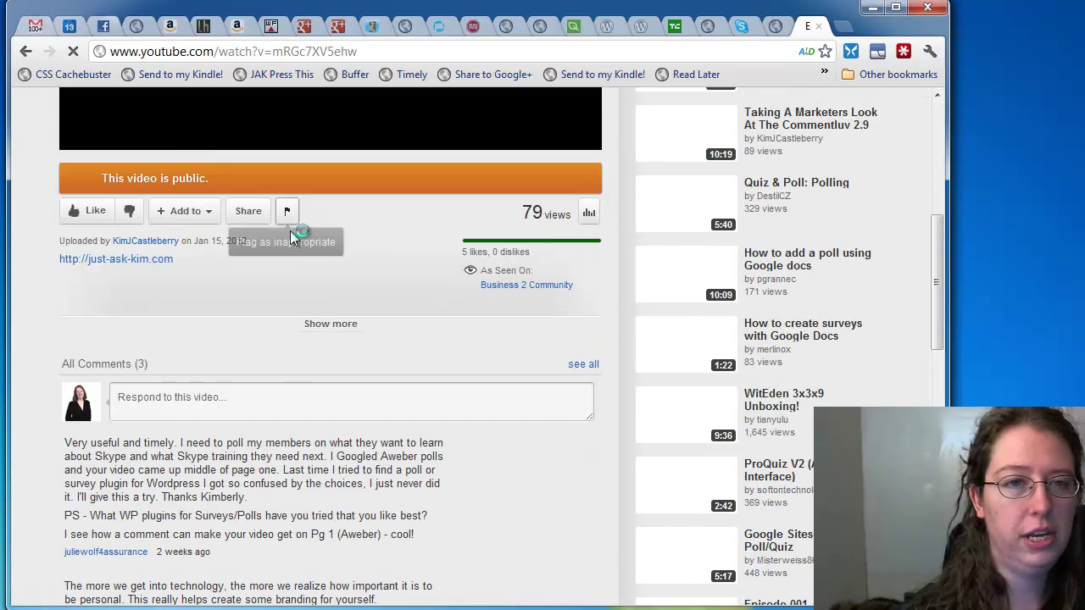
- Open the video's embed options with suggested videos turned off and HTTPS turned on
{"action": "left_click", "coordinate": [248, 214]}
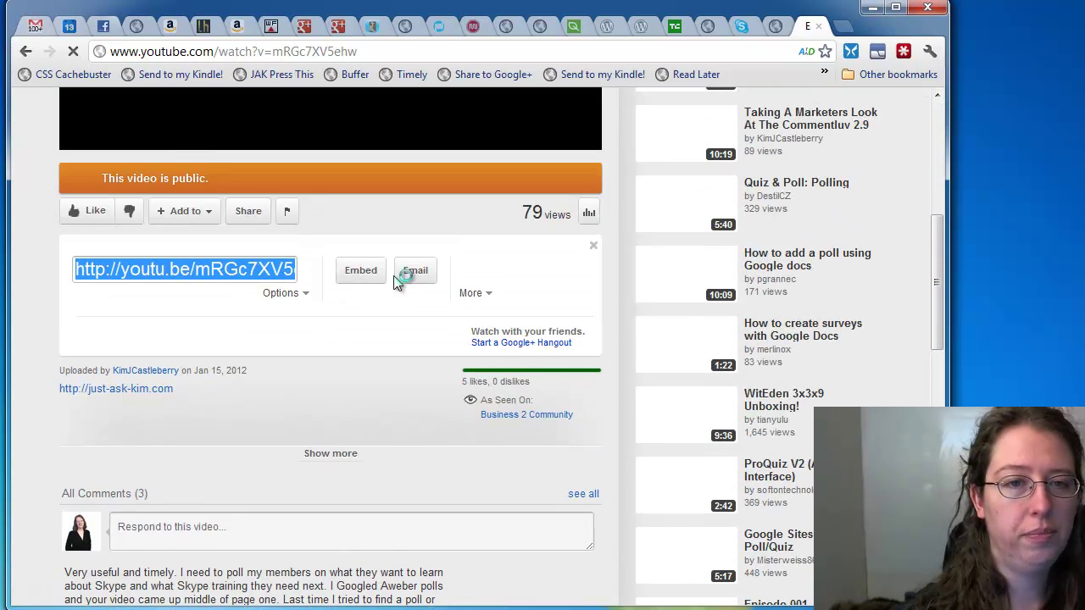
{"action": "left_click", "coordinate": [363, 272]}
{"action": "scroll", "coordinate": [422, 380], "scroll_direction": "down", "scroll_amount": 1}
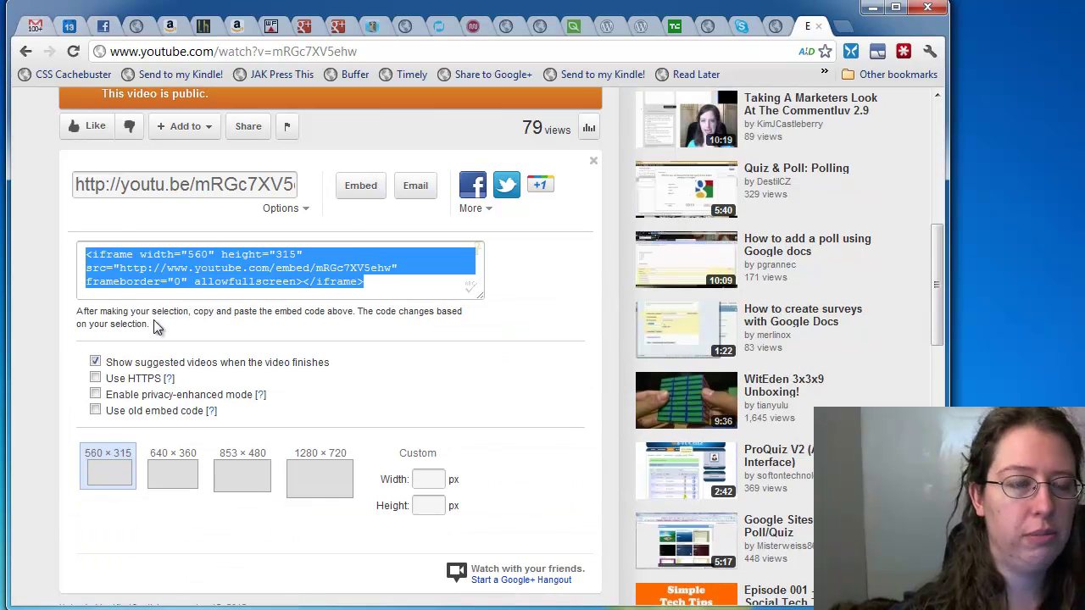
{"action": "left_click", "coordinate": [96, 361]}
{"action": "scroll", "coordinate": [335, 136], "scroll_direction": "up", "scroll_amount": 2}
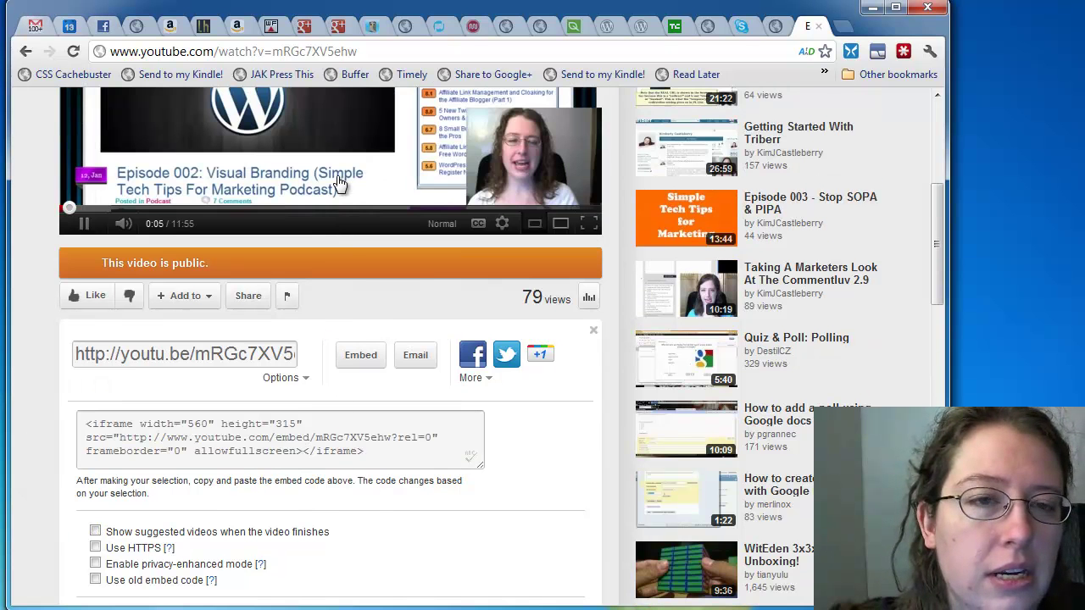
{"action": "scroll", "coordinate": [228, 447], "scroll_direction": "down", "scroll_amount": 2}
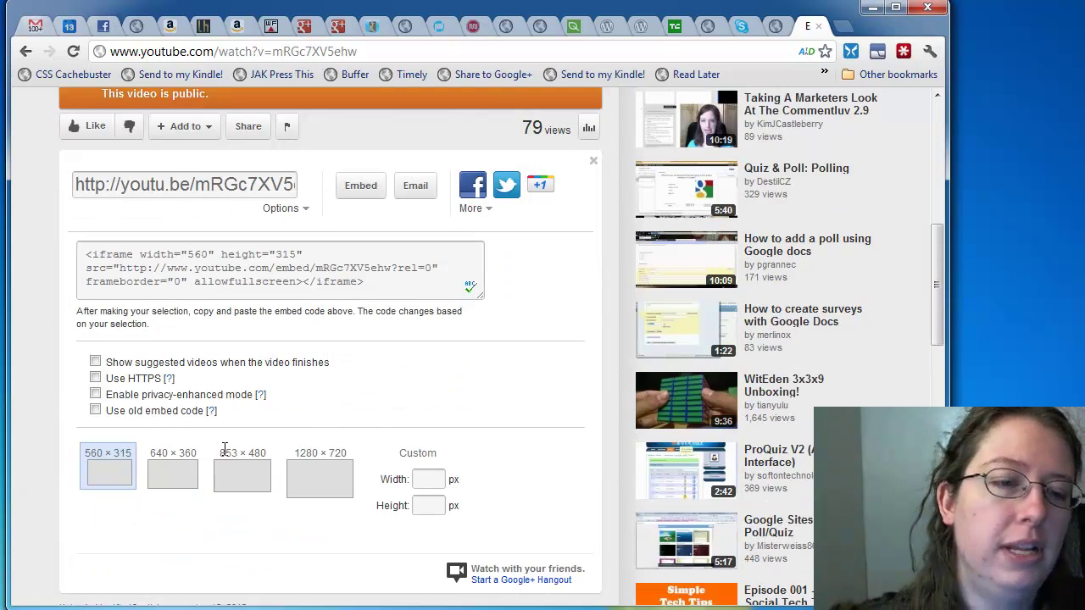
{"action": "left_click", "coordinate": [95, 379]}
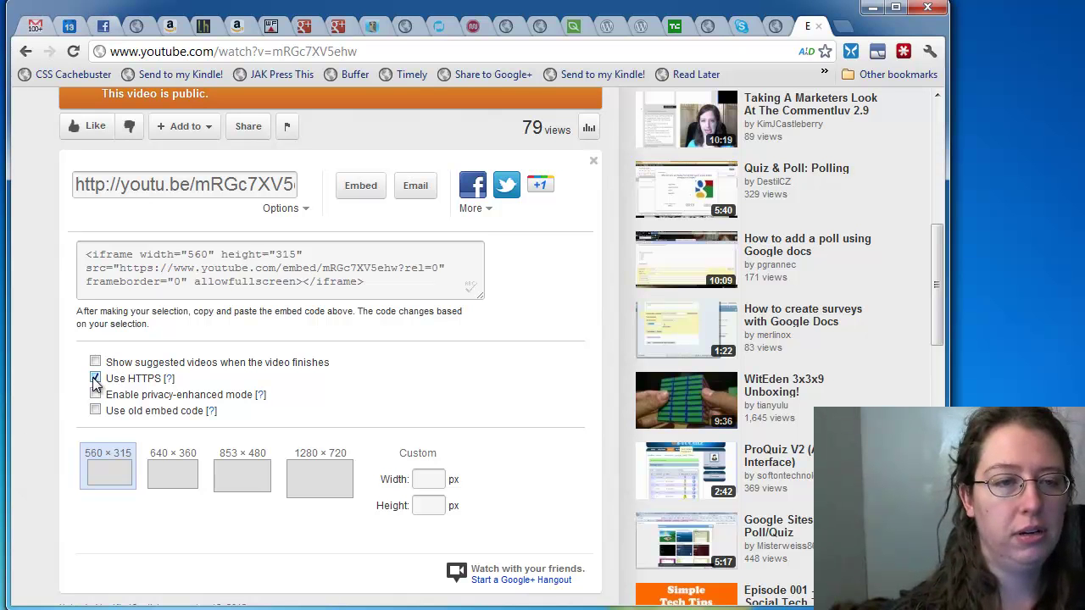
- Set a custom 550 × 309 player size and select the iframe code
{"action": "left_click", "coordinate": [427, 479]}
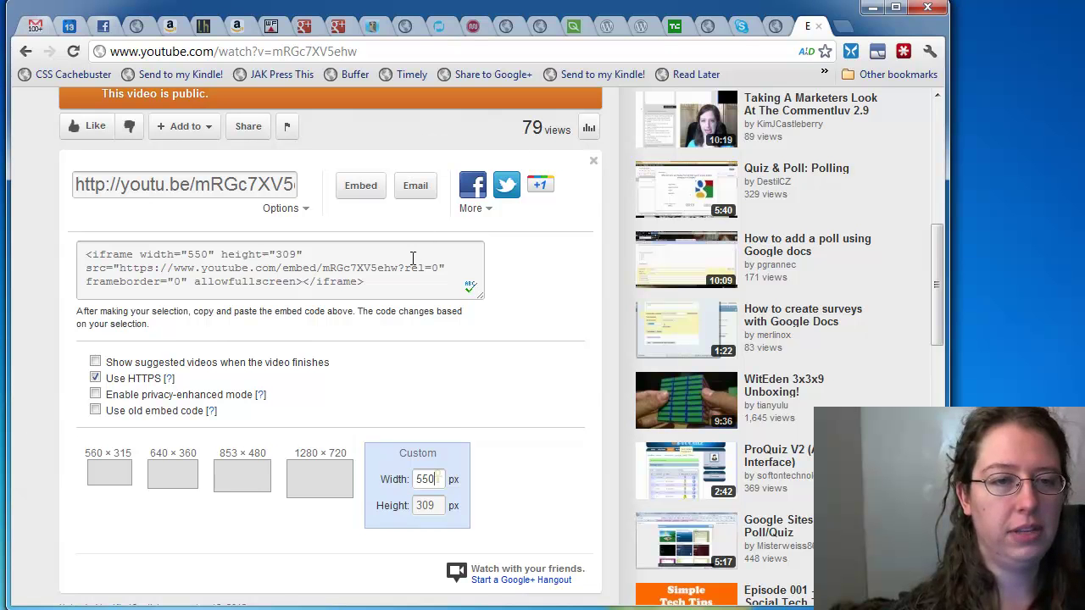
{"action": "left_click_drag", "start_coordinate": [416, 286], "coordinate": [119, 172]}
{"action": "key", "text": "ctrl+c"}
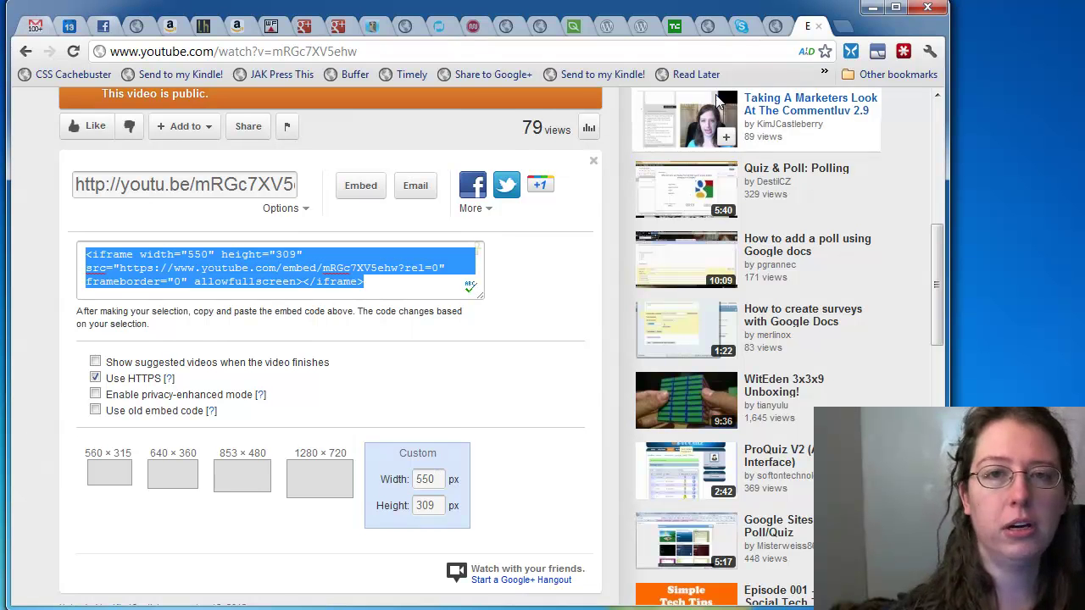
{"action": "left_click", "coordinate": [775, 26]}
- Paste the YouTube iframe code into the centred paragraph using the HTML view
{"action": "left_click", "coordinate": [492, 379]}
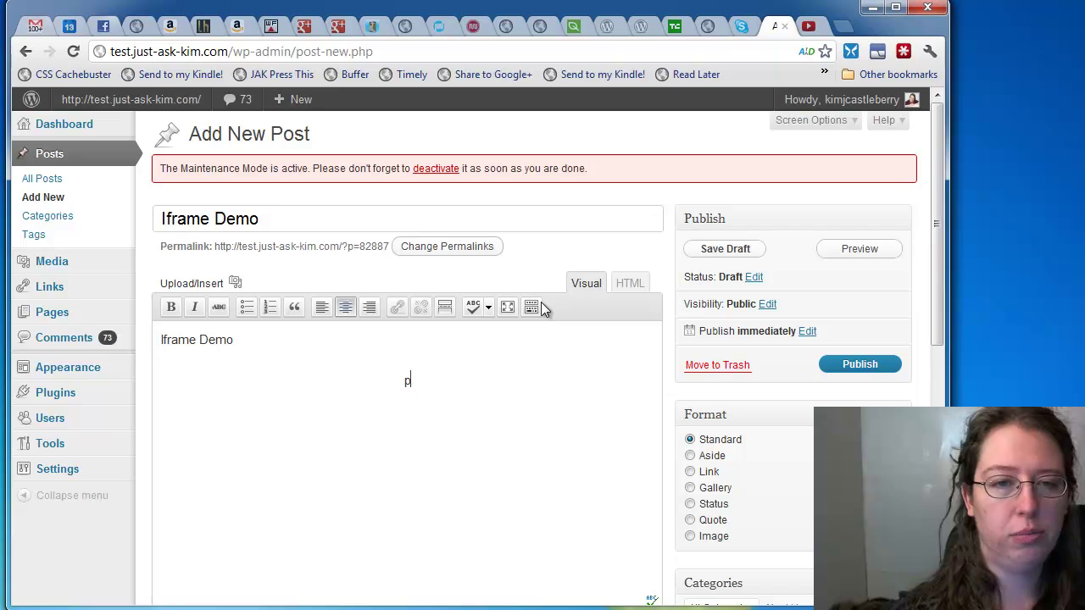
{"action": "left_click", "coordinate": [629, 283]}
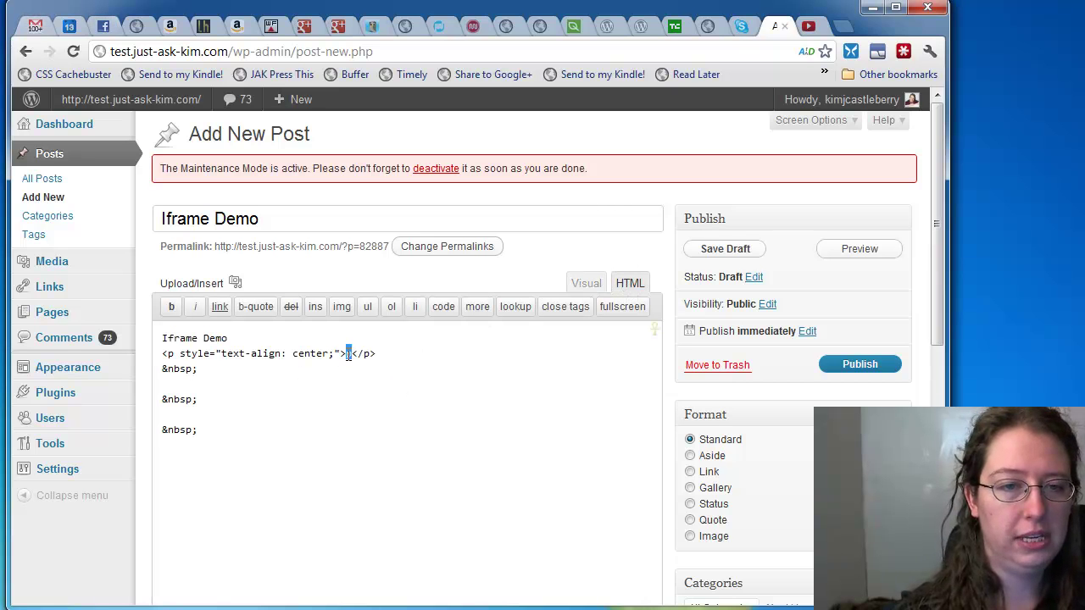
{"action": "key", "text": "ctrl+v"}
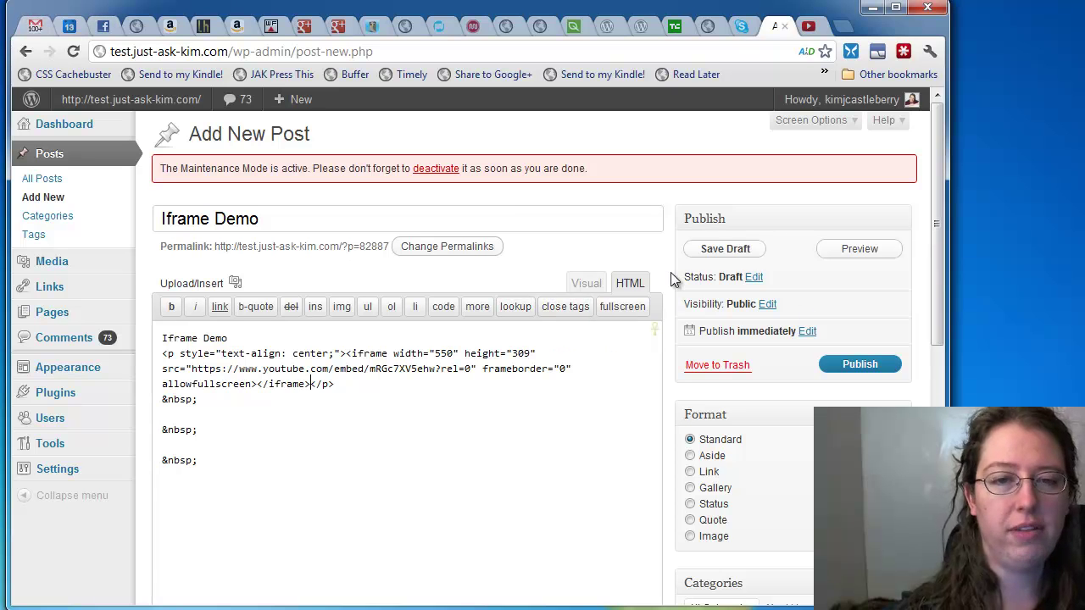
{"action": "left_click", "coordinate": [586, 284]}
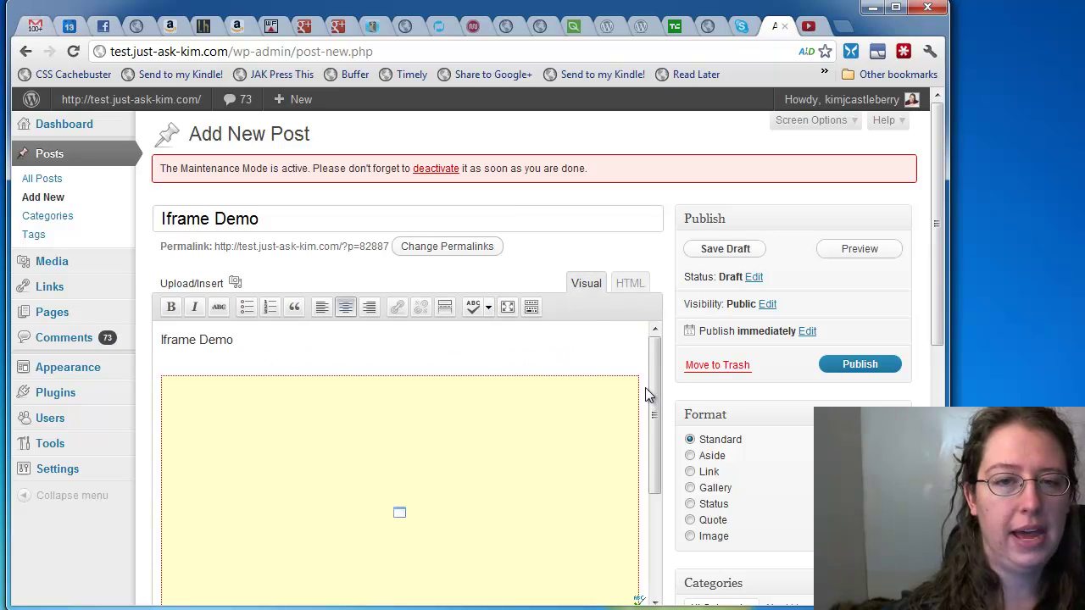
- Add the line 'Iframe video test' below the video and save the draft
{"action": "left_click_drag", "start_coordinate": [651, 394], "coordinate": [653, 513]}
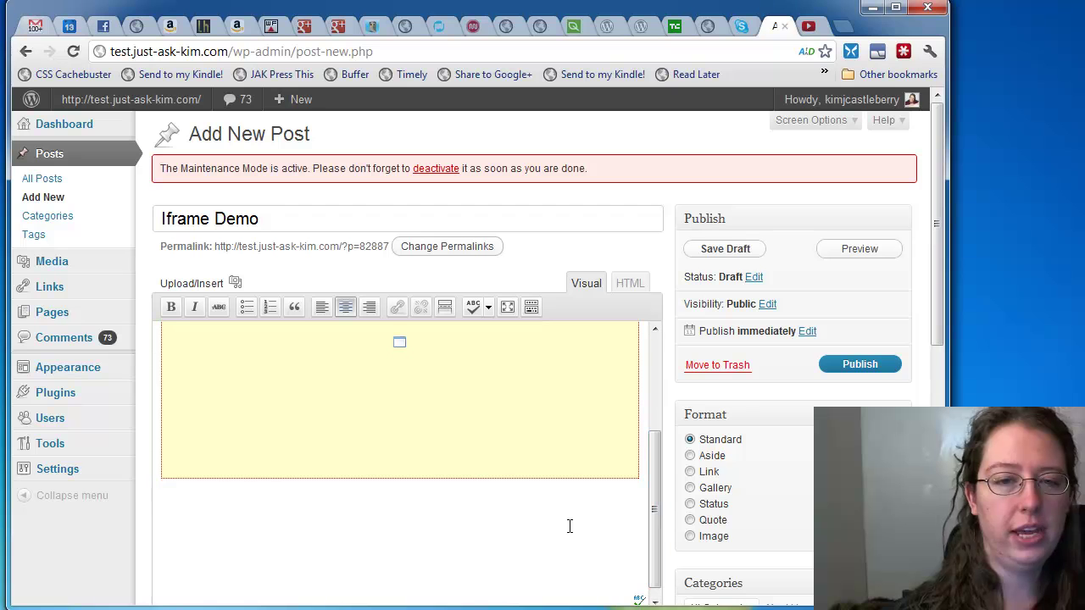
{"action": "left_click", "coordinate": [528, 511]}
{"action": "type", "text": "Ifram"}
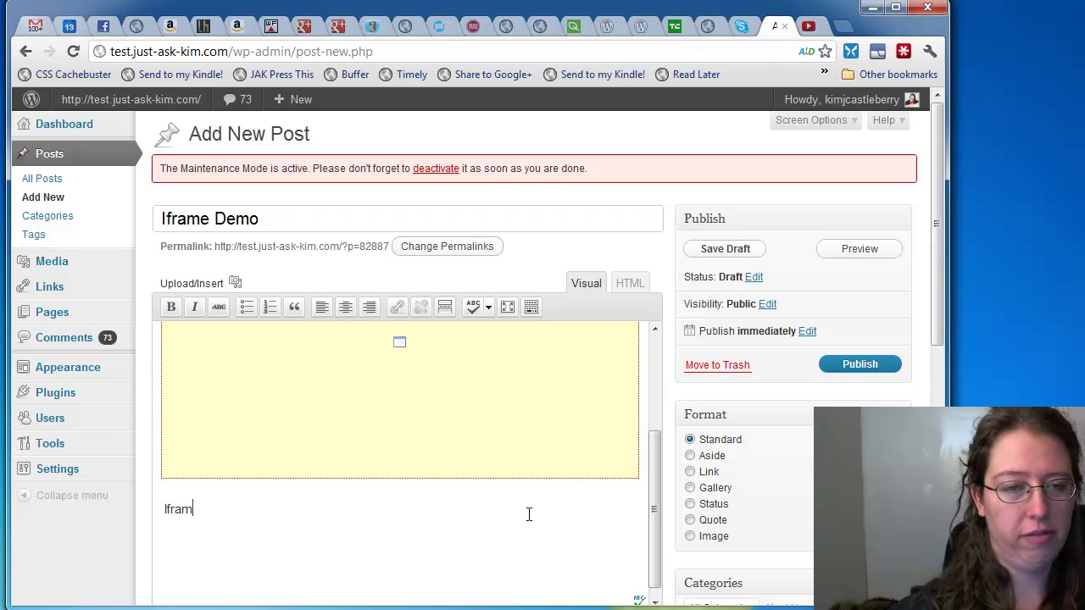
{"action": "type", "text": "e video test"}
{"action": "key", "text": "Return"}
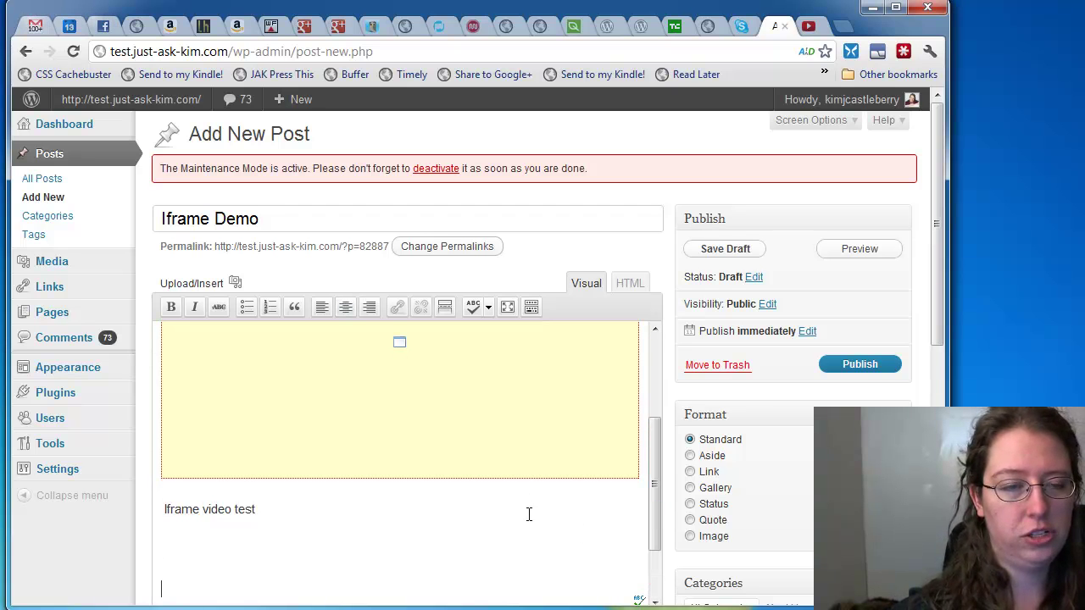
{"action": "left_click", "coordinate": [714, 249]}
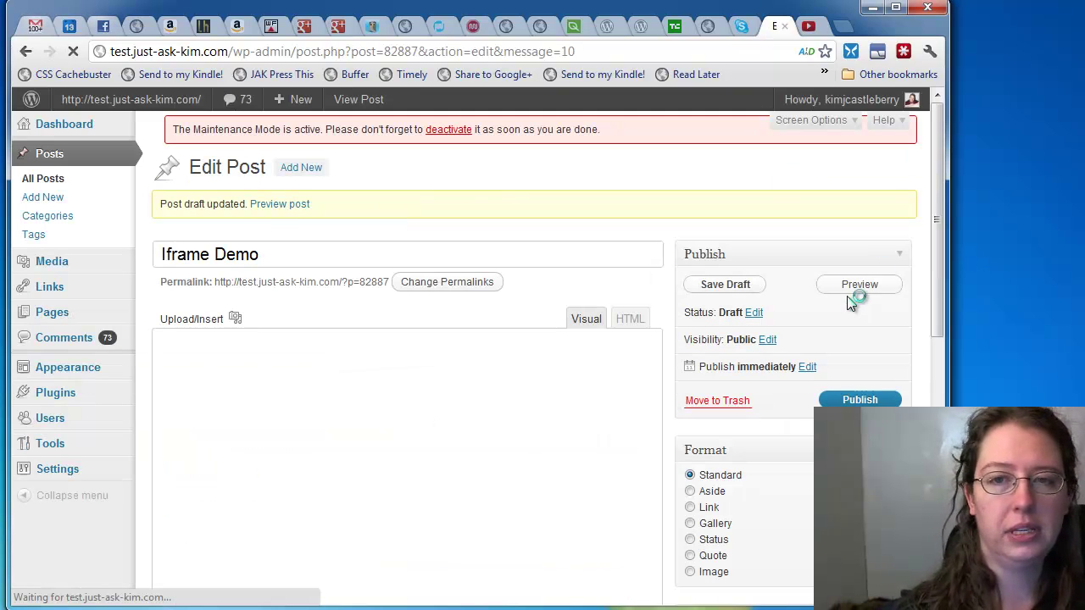
- Preview the 'Iframe Demo' draft in a widened window to check the embedded YouTube player
{"action": "left_click", "coordinate": [858, 291]}
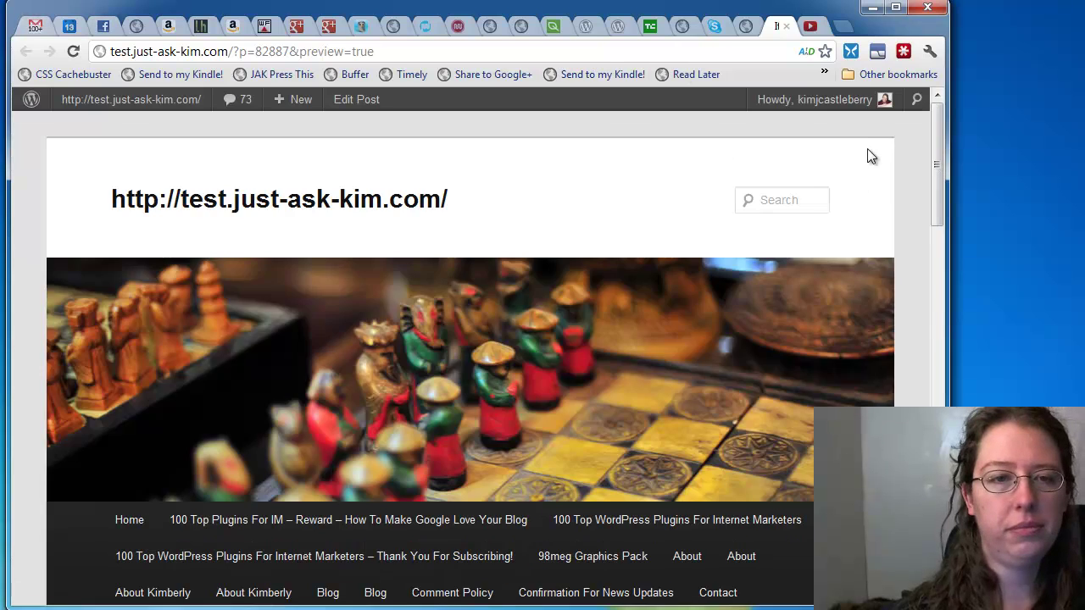
{"action": "left_click_drag", "start_coordinate": [947, 152], "coordinate": [1010, 375]}
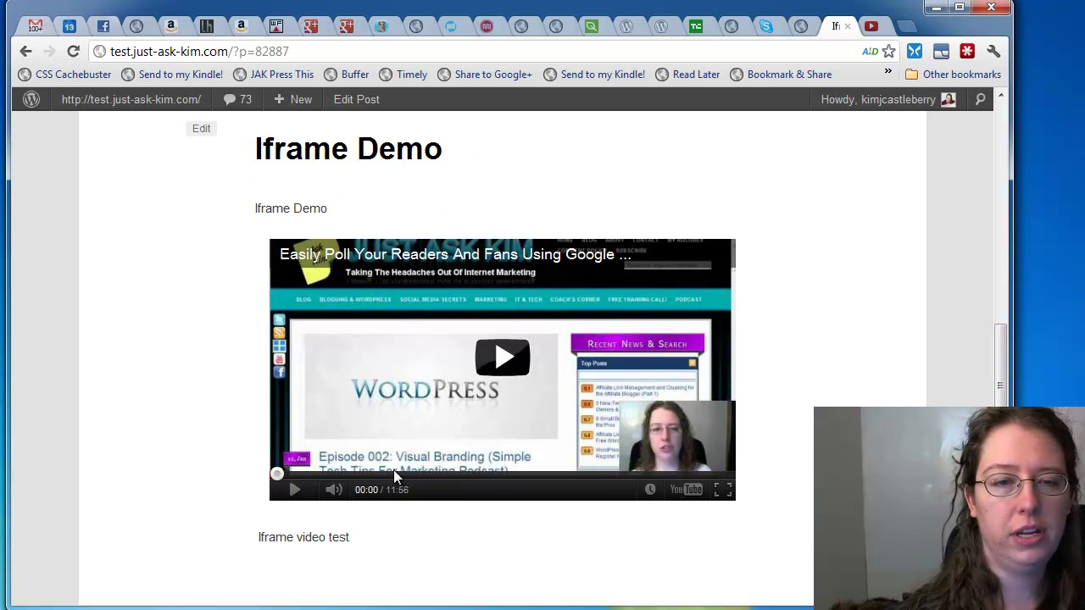
{"action": "scroll", "coordinate": [356, 542], "scroll_direction": "down", "scroll_amount": 2}
{"action": "scroll", "coordinate": [358, 547], "scroll_direction": "up", "scroll_amount": 2}
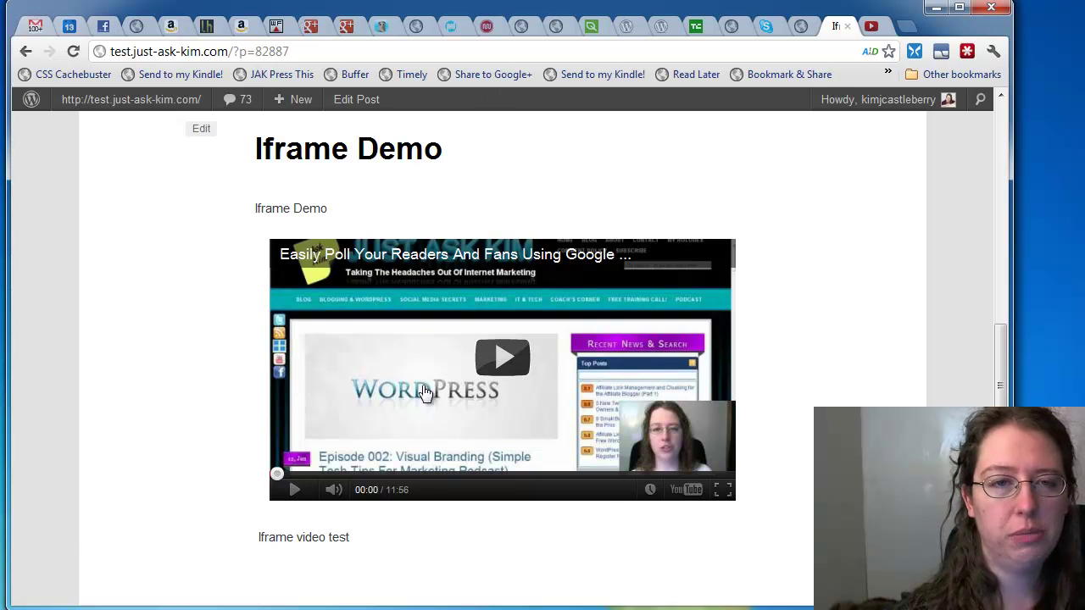
{"action": "scroll", "coordinate": [1000, 351], "scroll_direction": "down", "scroll_amount": 7}
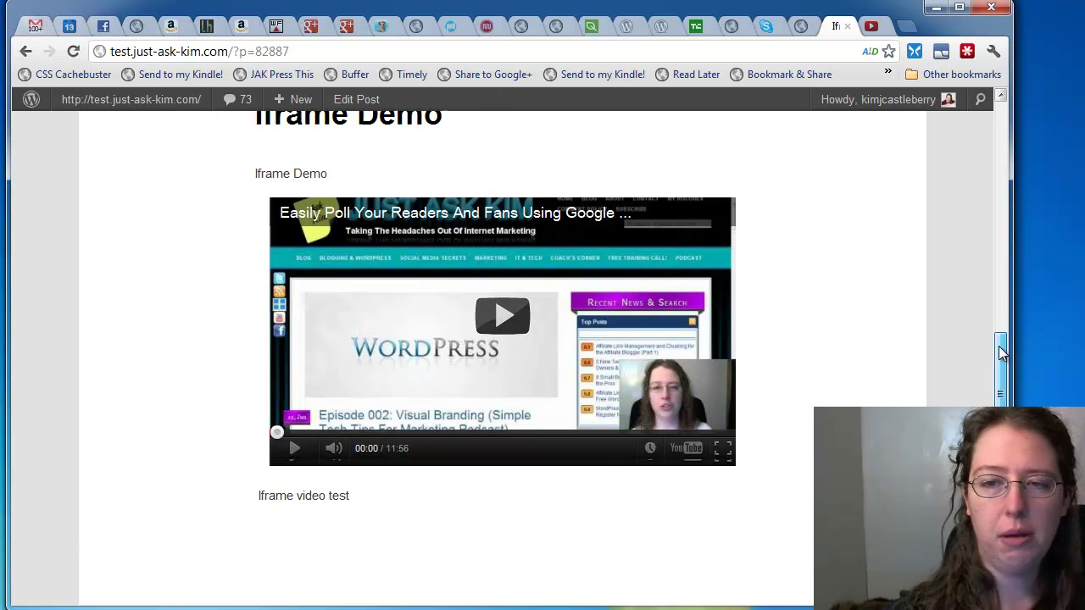
{"action": "left_click_drag", "start_coordinate": [1000, 508], "coordinate": [989, 355]}
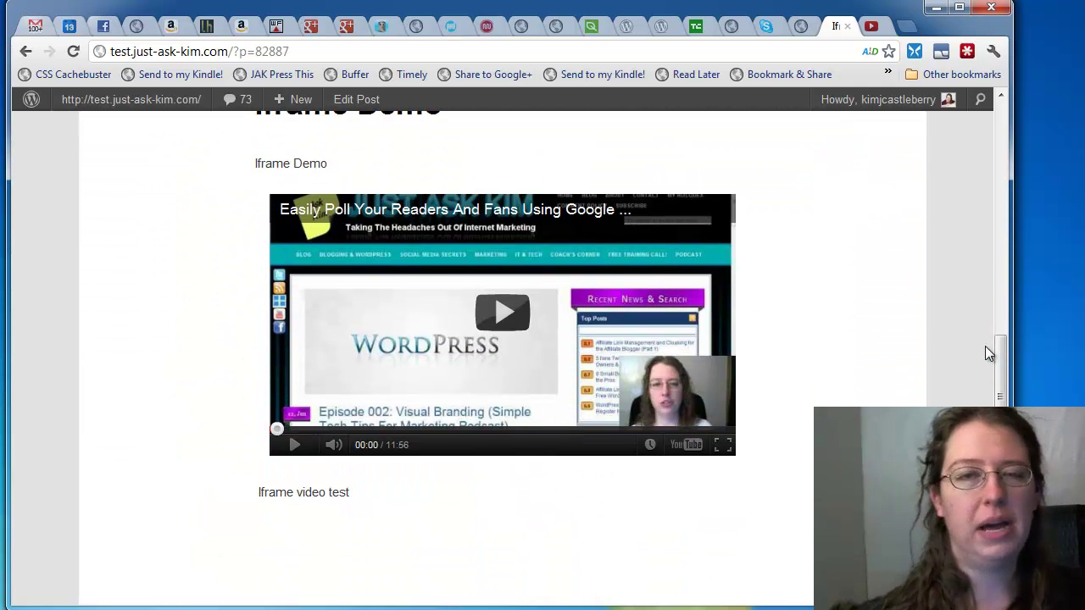